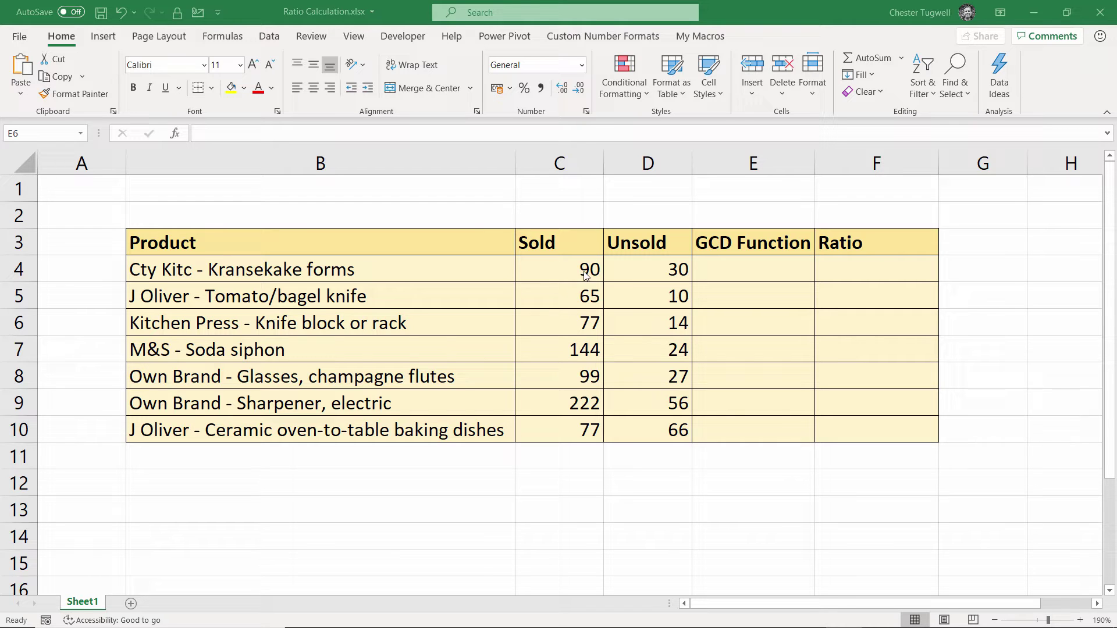
Step: Enter =GCD(C4,D4) in E4, giving 30, and fill it down to E10
left_click(746, 276)
type("=g")
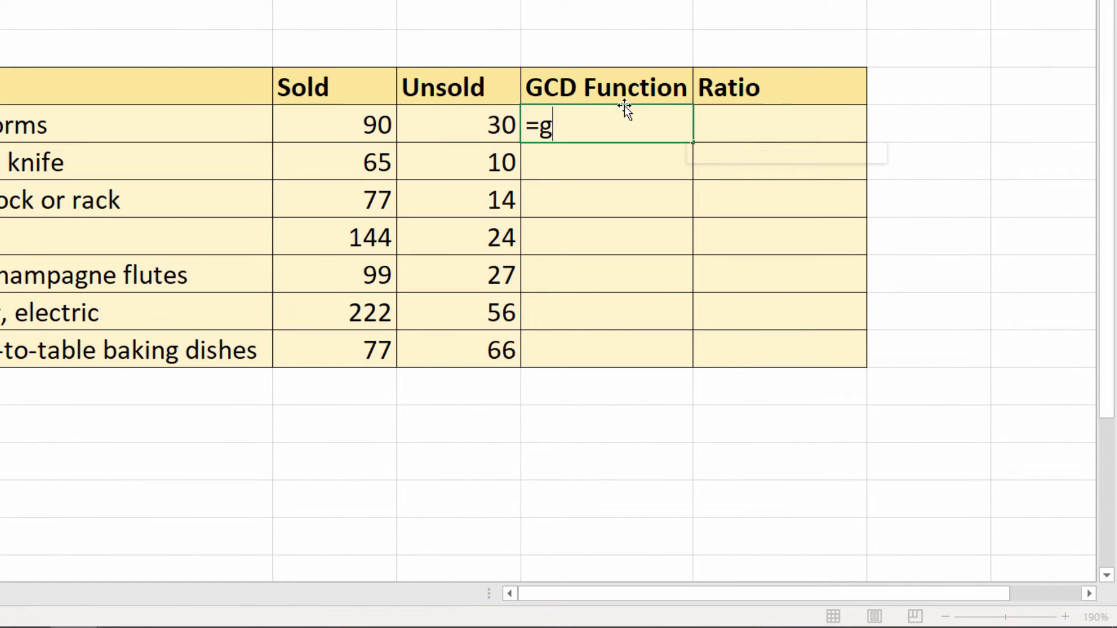
type("cd(")
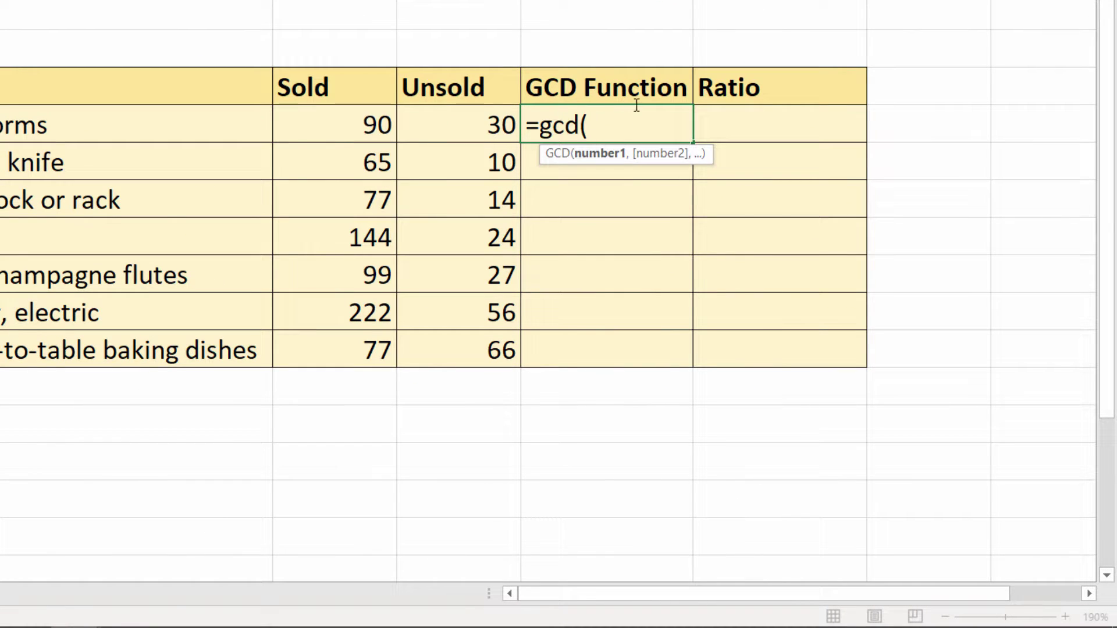
left_click(385, 124)
type(",")
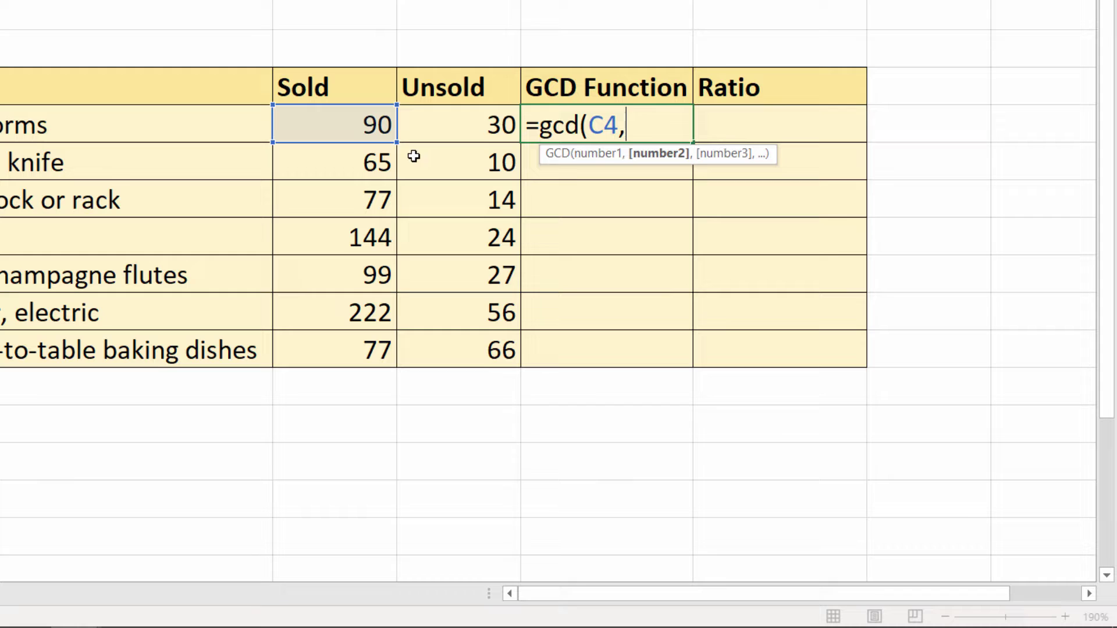
left_click(494, 125)
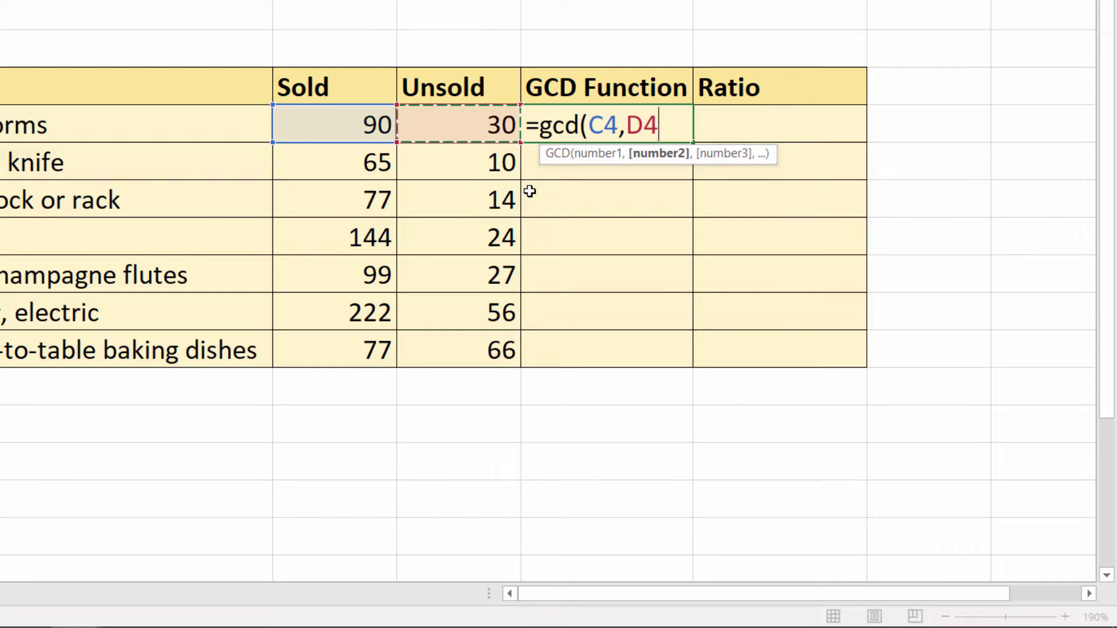
type(")")
key("Return")
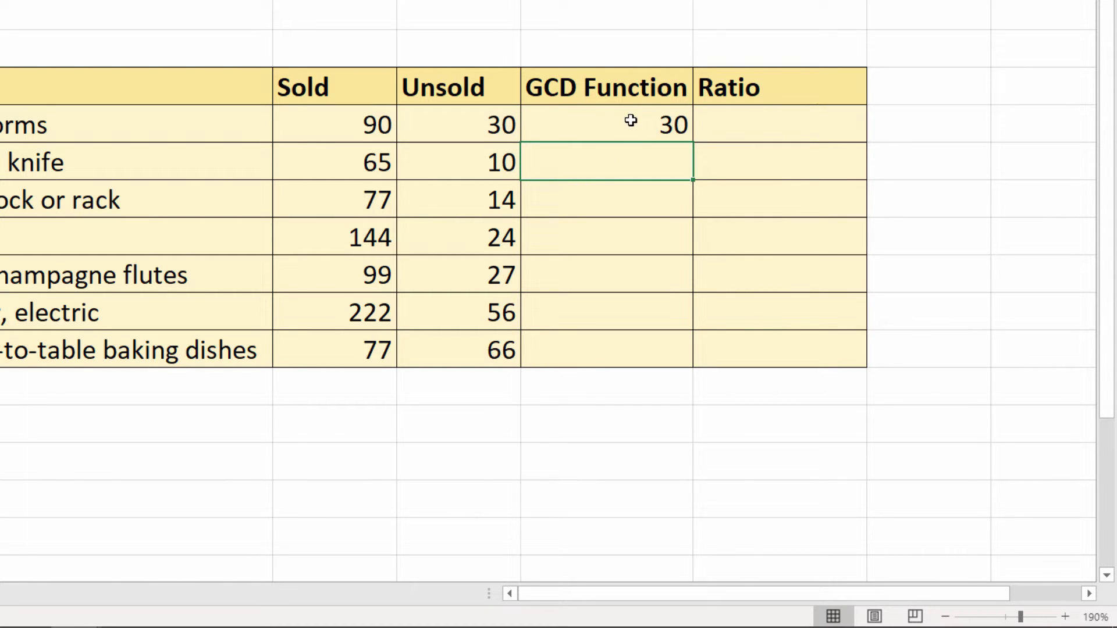
left_click(673, 125)
double_click(693, 145)
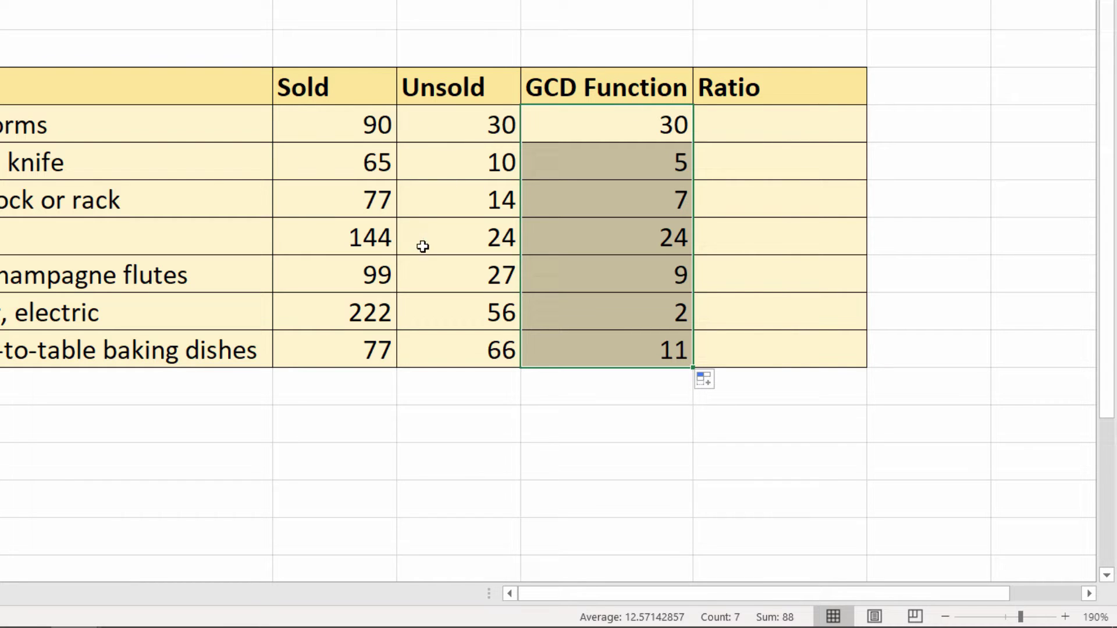
Step: Select the first Ratio cell, F4, to start its formula
left_click(646, 122)
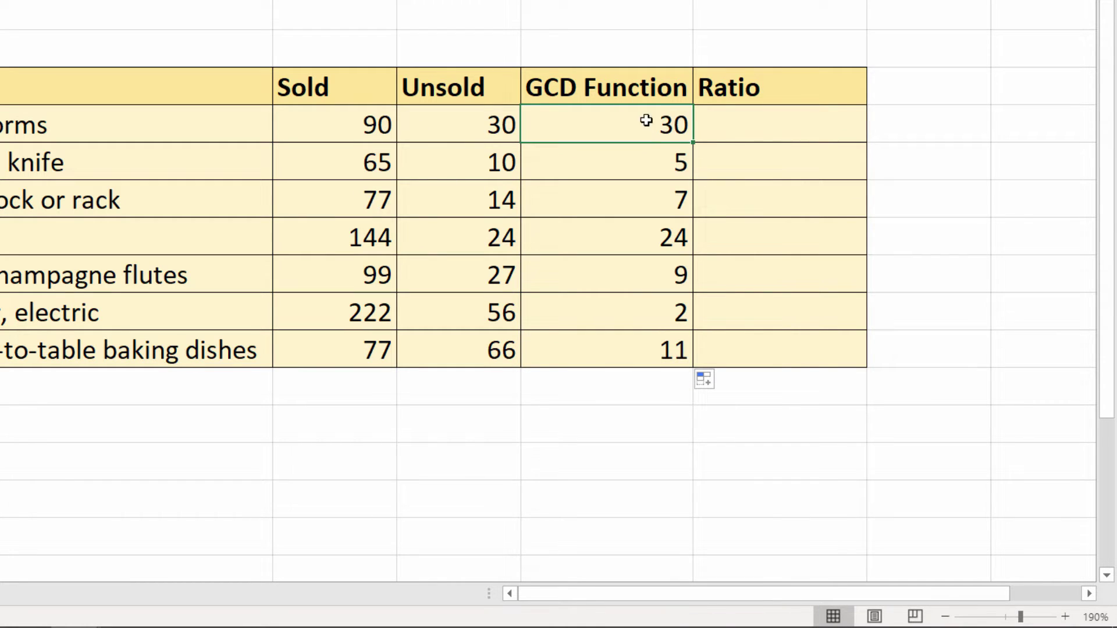
left_click(744, 138)
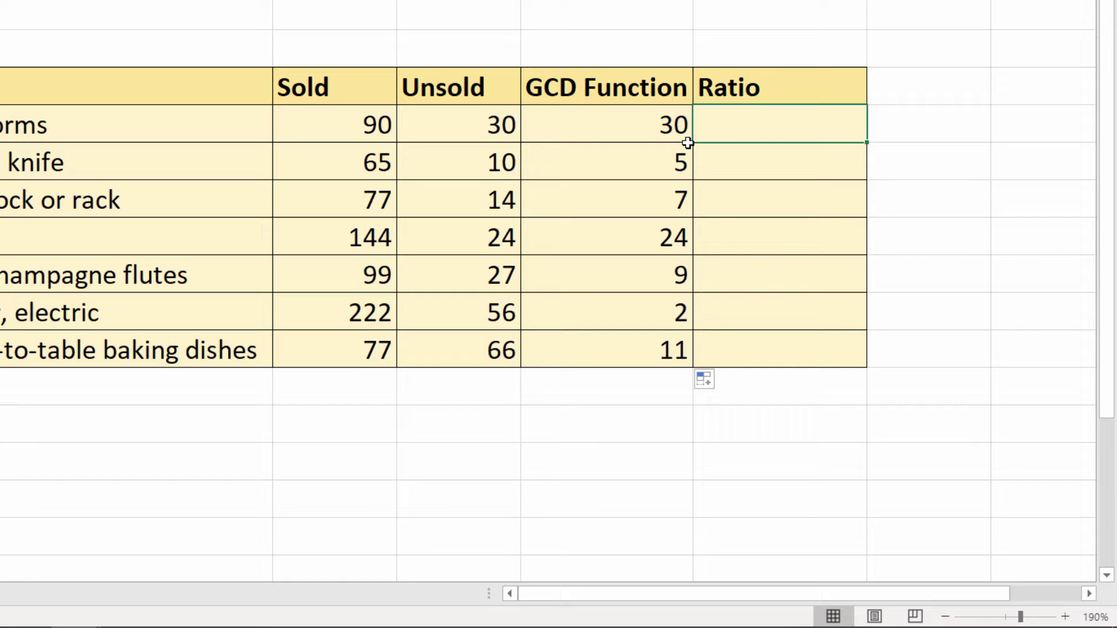
type("=")
Step: Build =C4/GCD(C4,D4) in F4, correcting typos, so it returns 3
left_click(359, 123)
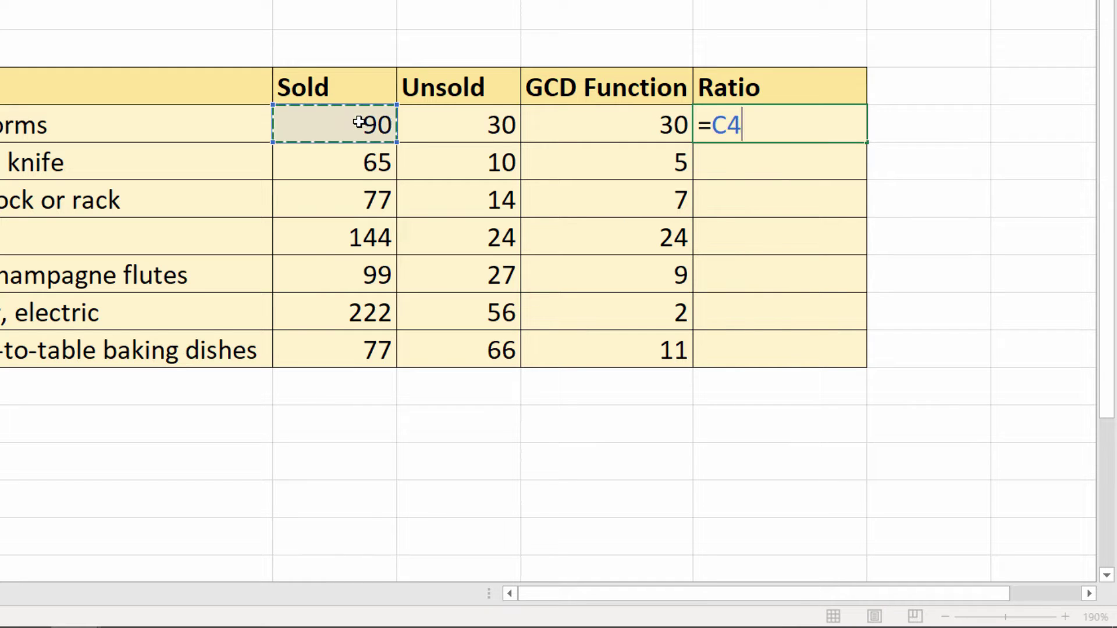
type("?")
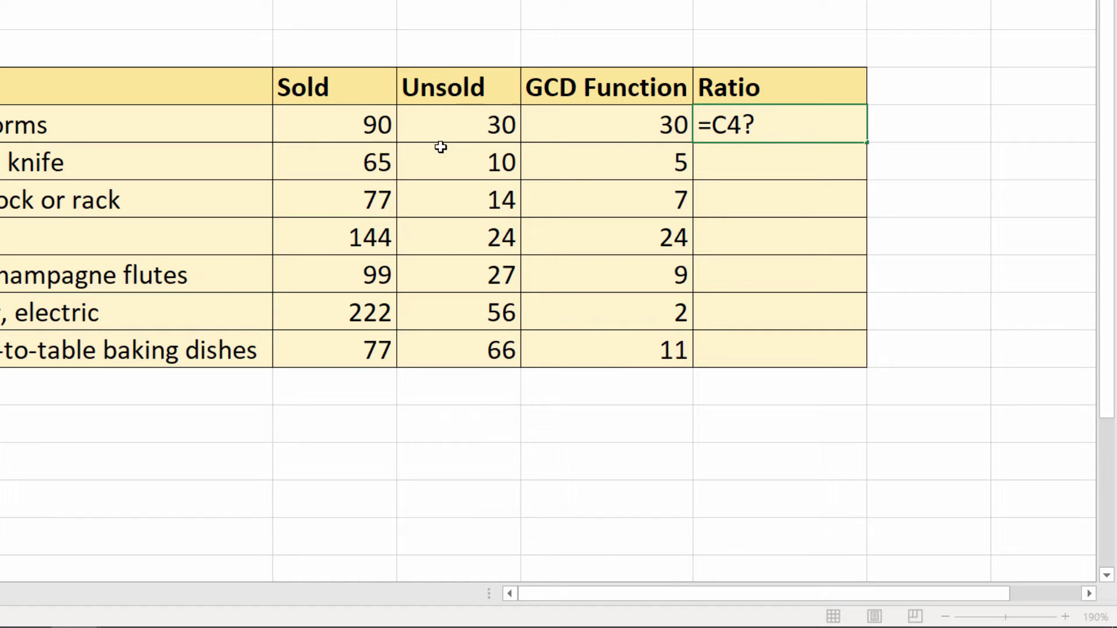
key("BackSpace")
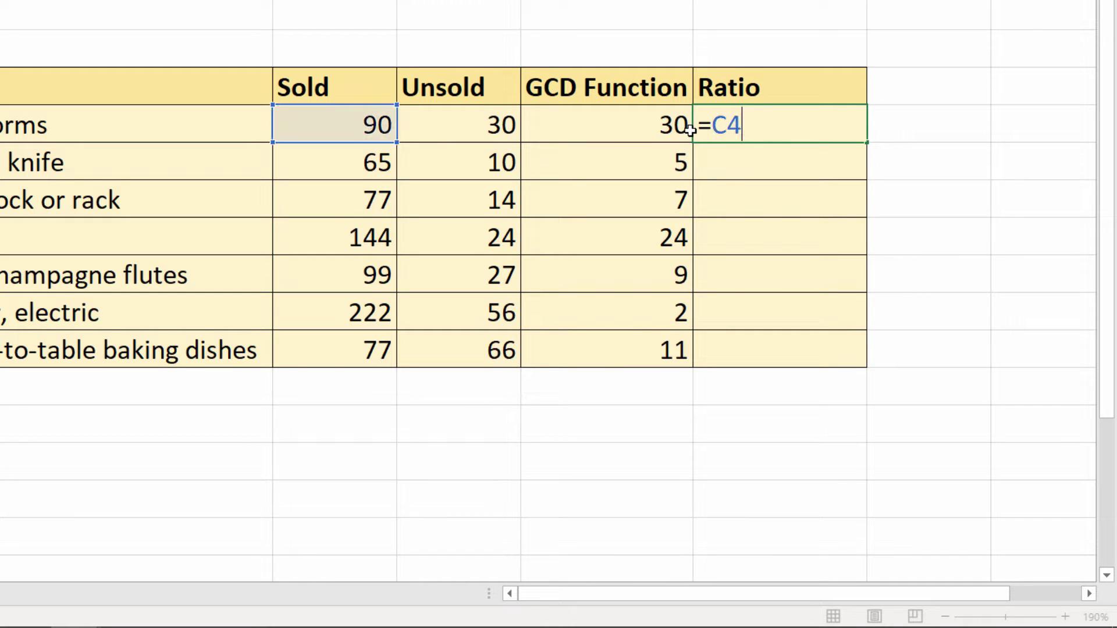
type("/gcdf")
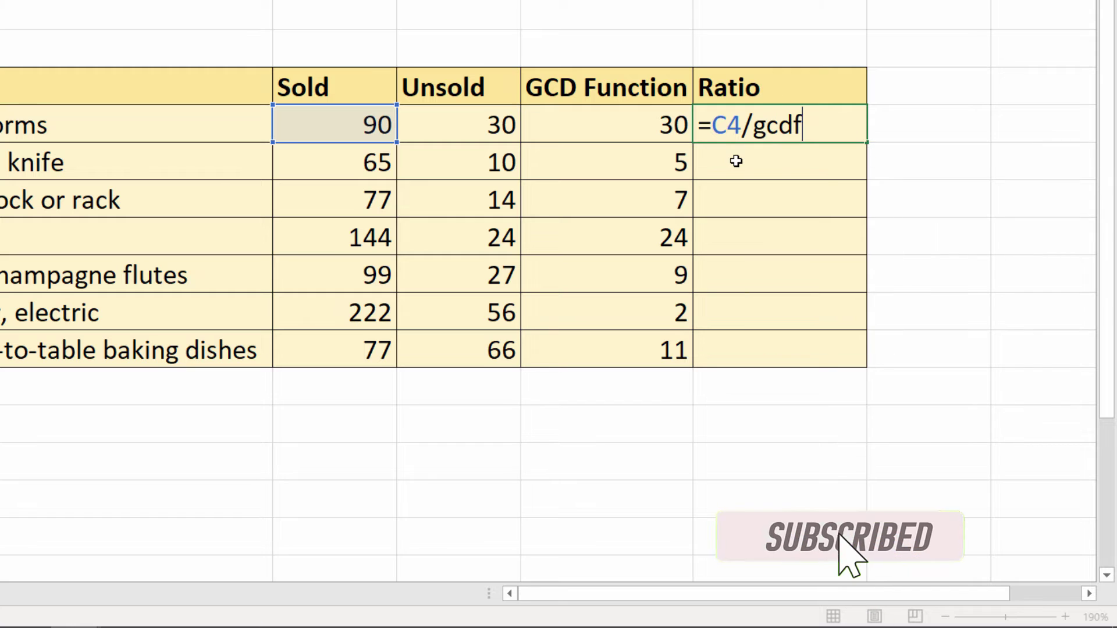
key("BackSpace")
type("(")
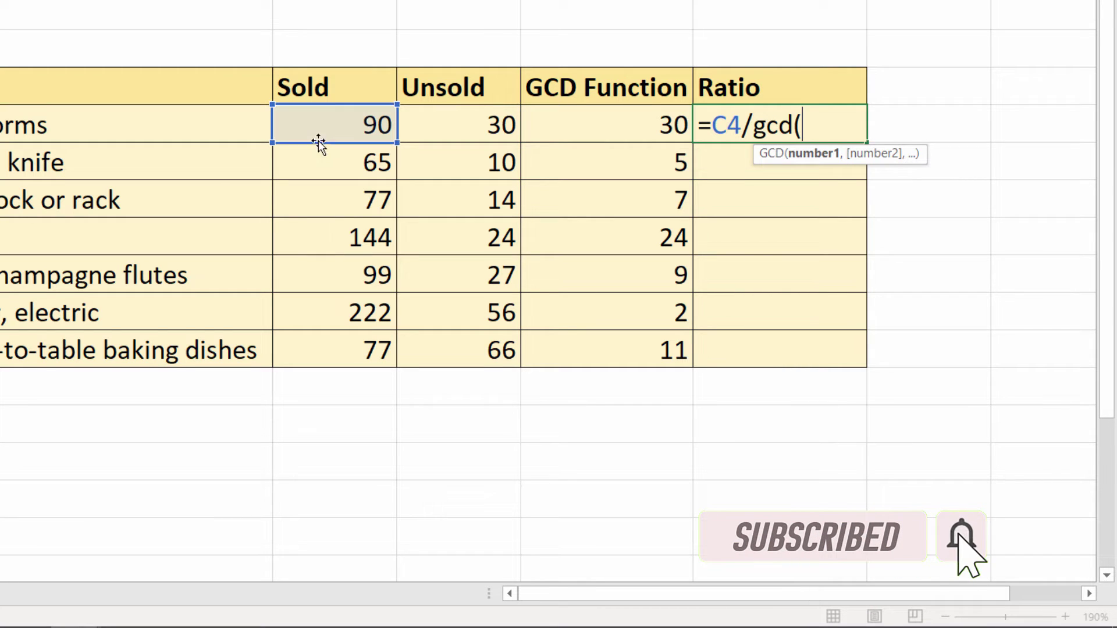
left_click(320, 140)
type(",")
left_click(459, 115)
type(")")
key("Return")
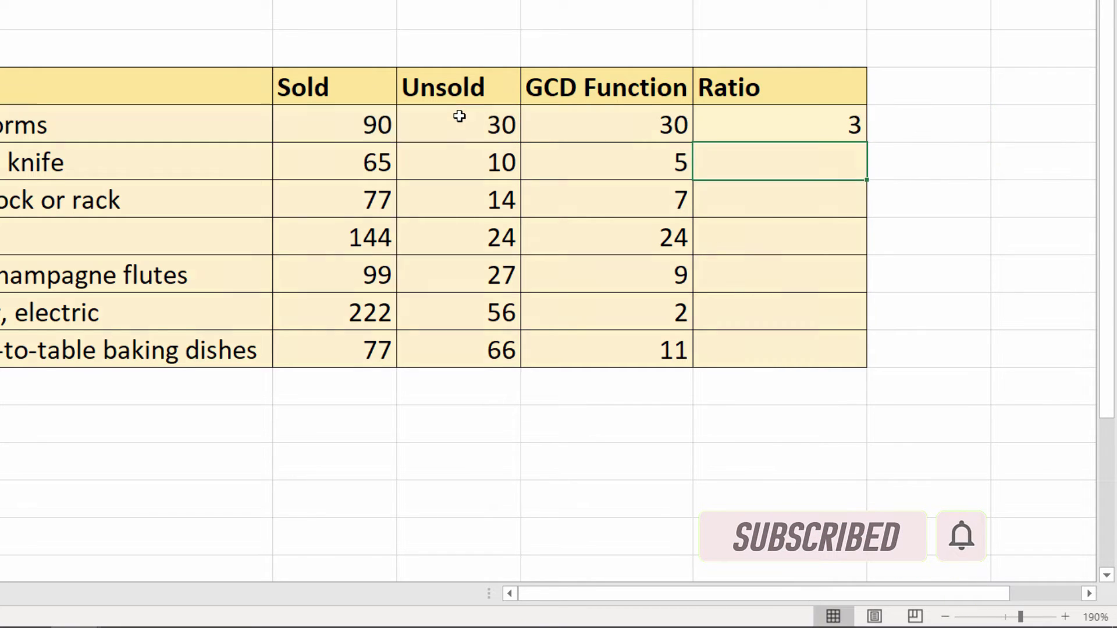
Step: Append a colon separator to the F4 ratio formula
double_click(778, 111)
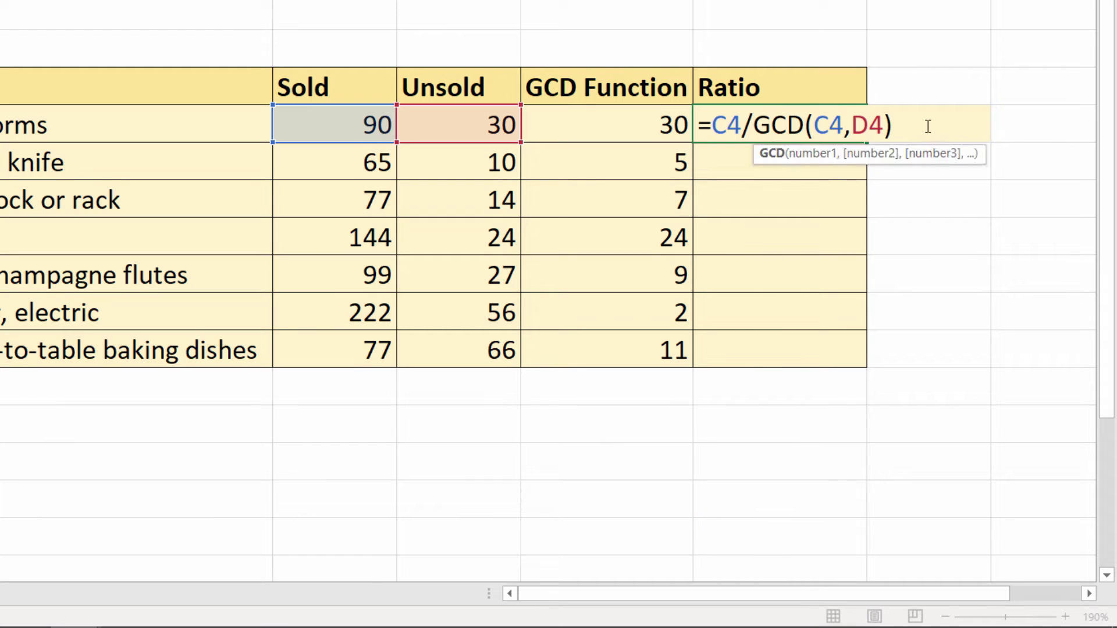
type("&")
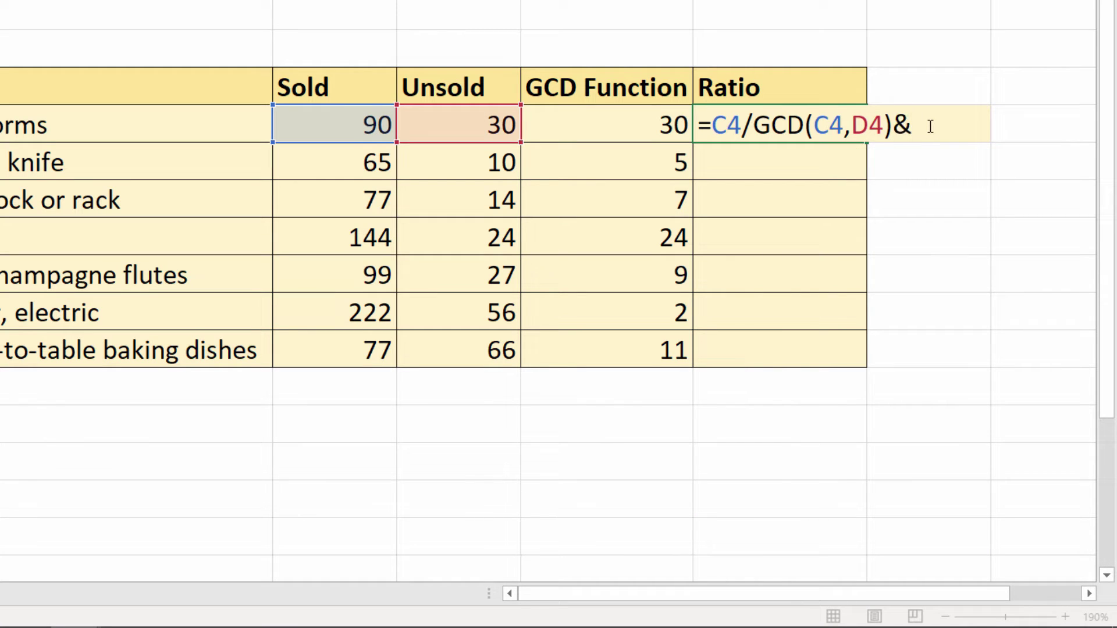
type("\"")
type(":")
key("Return")
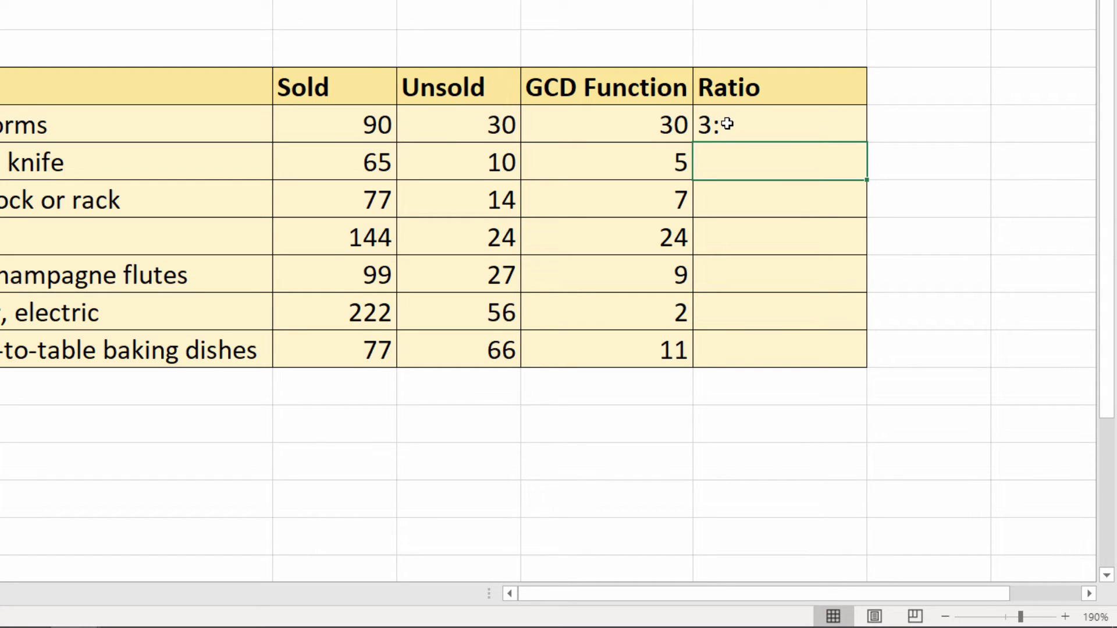
Step: Finish F4 by adding D4/GCD(C4,D4) after the colon, so it shows 3:1
double_click(725, 122)
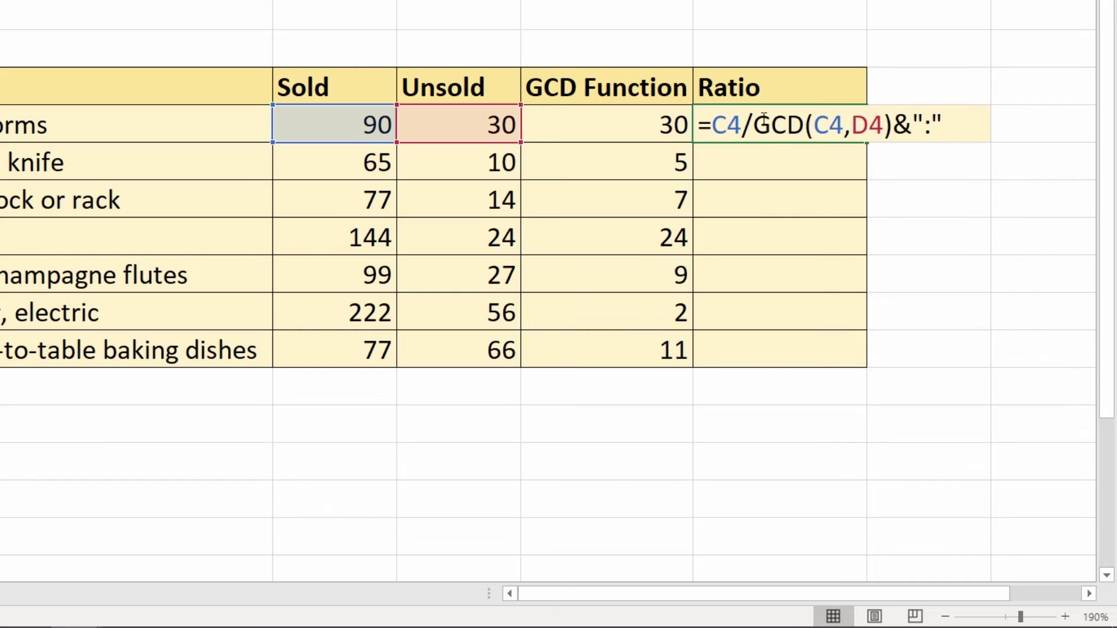
left_click(949, 127)
type("&")
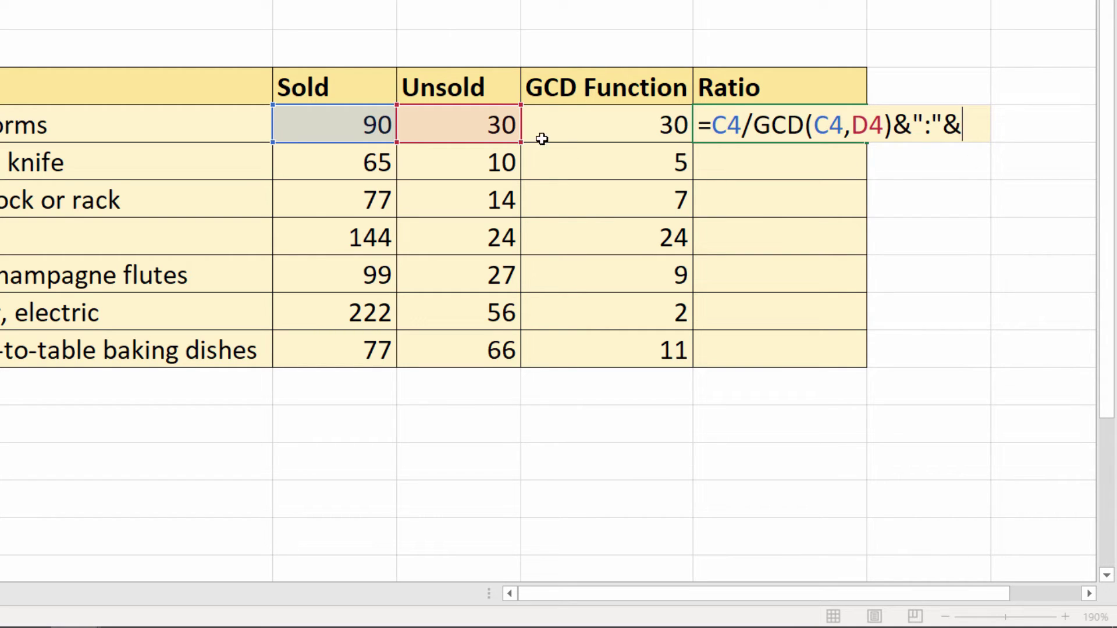
left_click(481, 124)
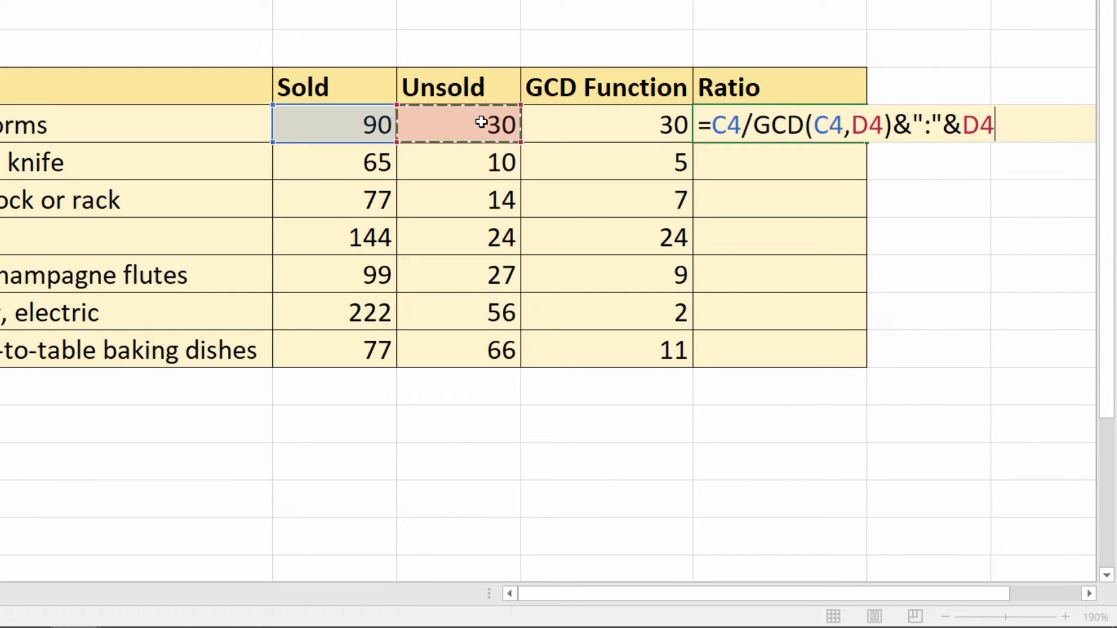
type("/")
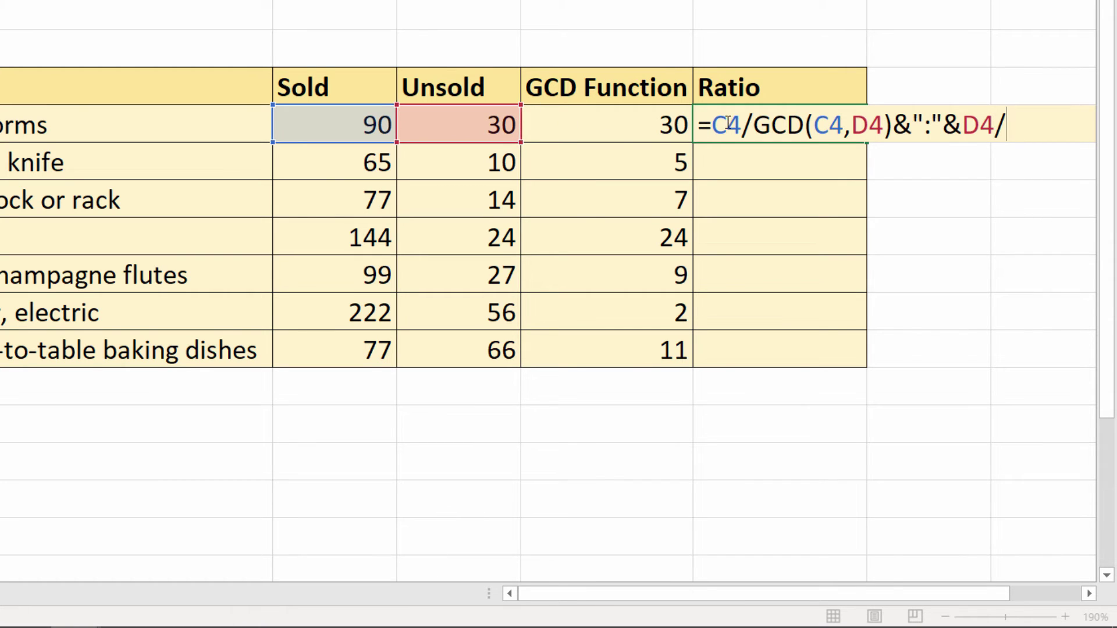
left_click_drag(752, 125, 892, 122)
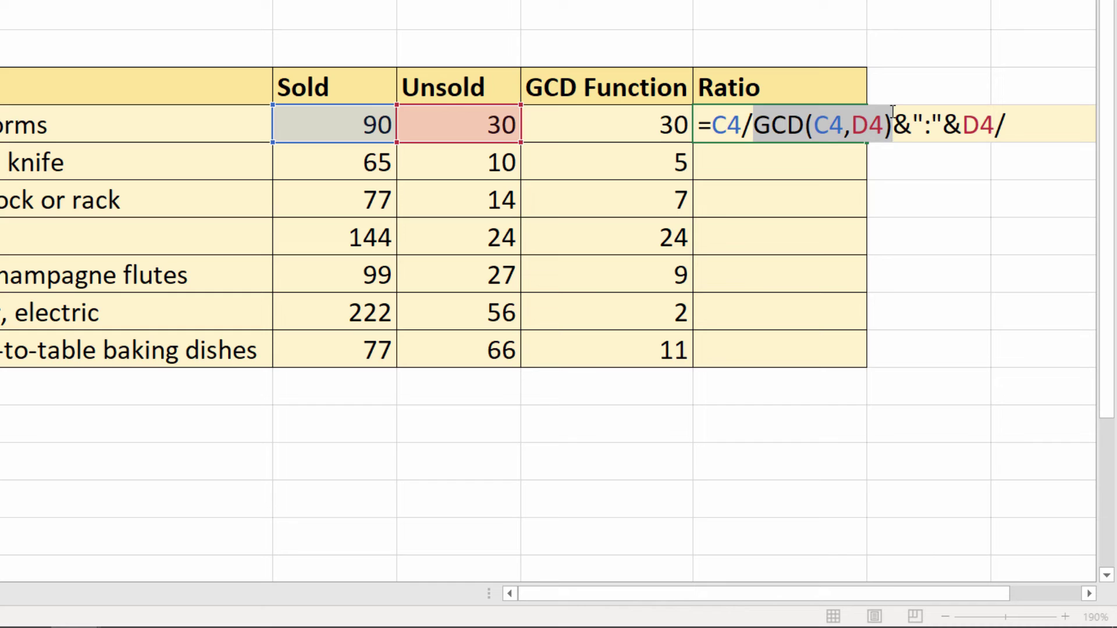
key("ctrl+c")
left_click(1030, 125)
key("ctrl+v")
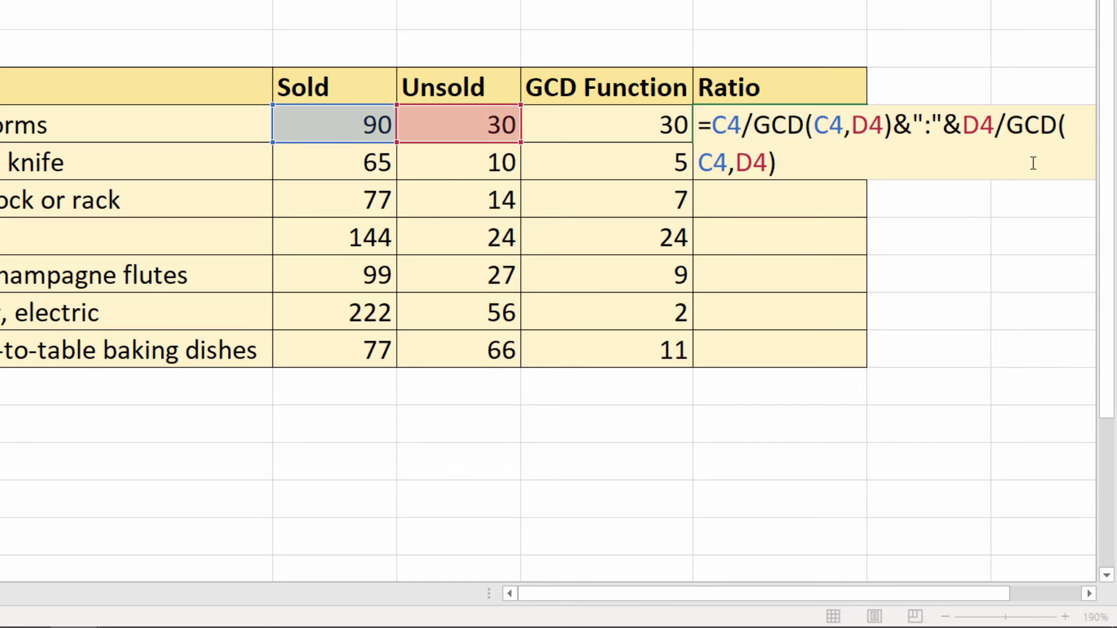
key("Return")
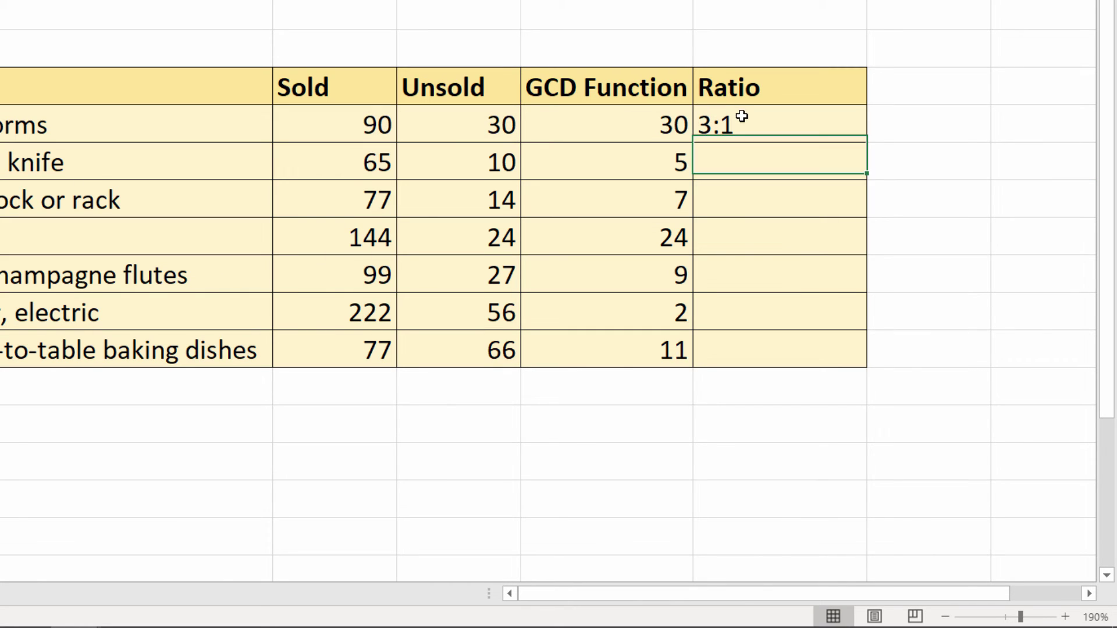
Step: Copy the F4 ratio formula down to F10, giving ratios like 13:2 and 111:28
left_click(741, 120)
double_click(867, 142)
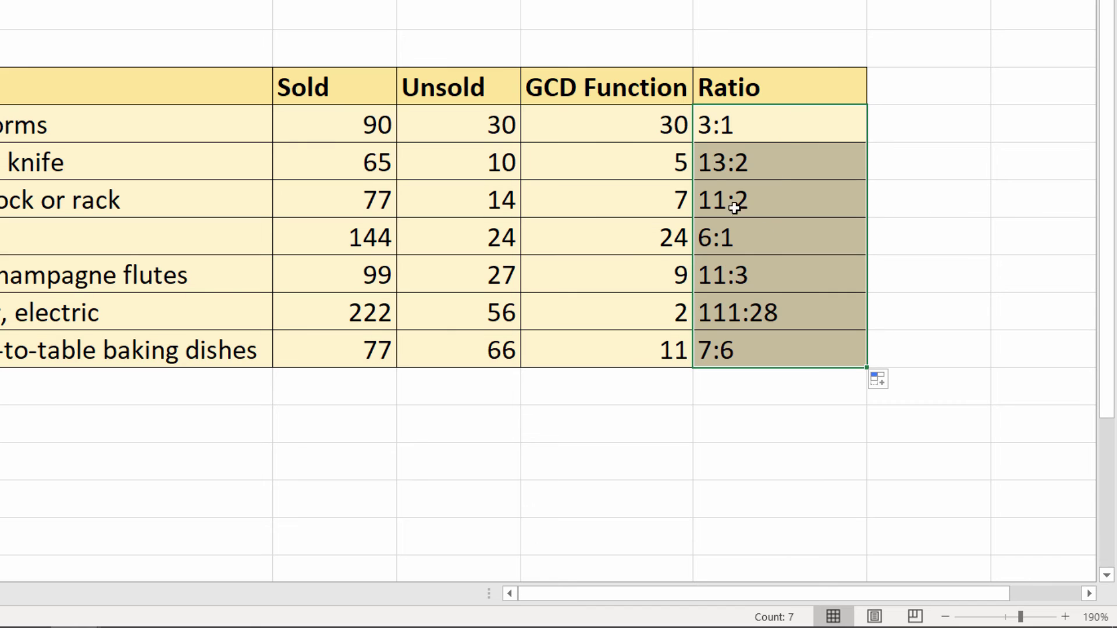